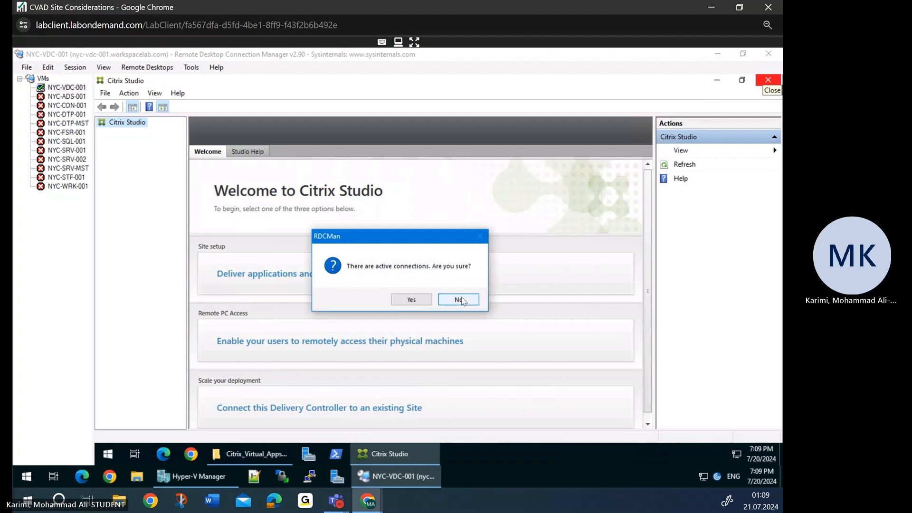
- Keep the remote session connected and close Citrix Studio, leaving the NYC-VDC-001 desktop showing
click(458, 299)
click(769, 81)
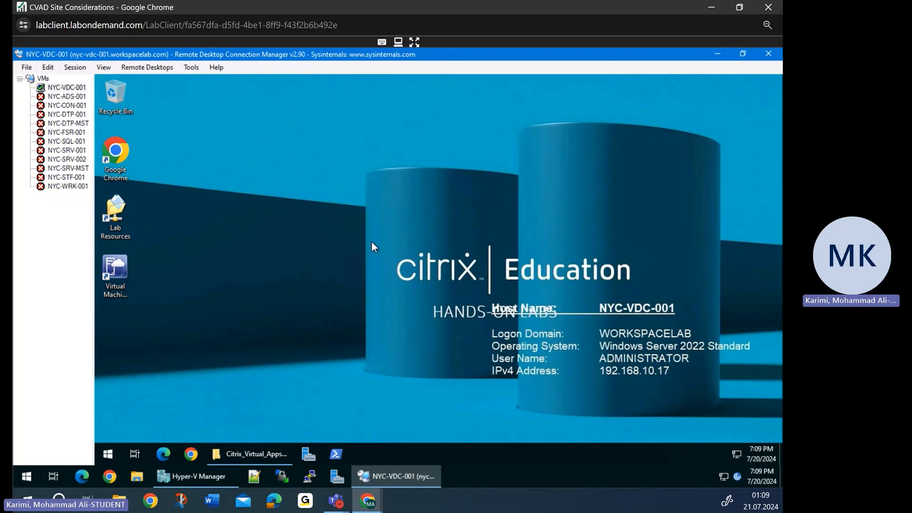
- Reopen Citrix Studio from the Citrix folder in the Start menu
click(109, 454)
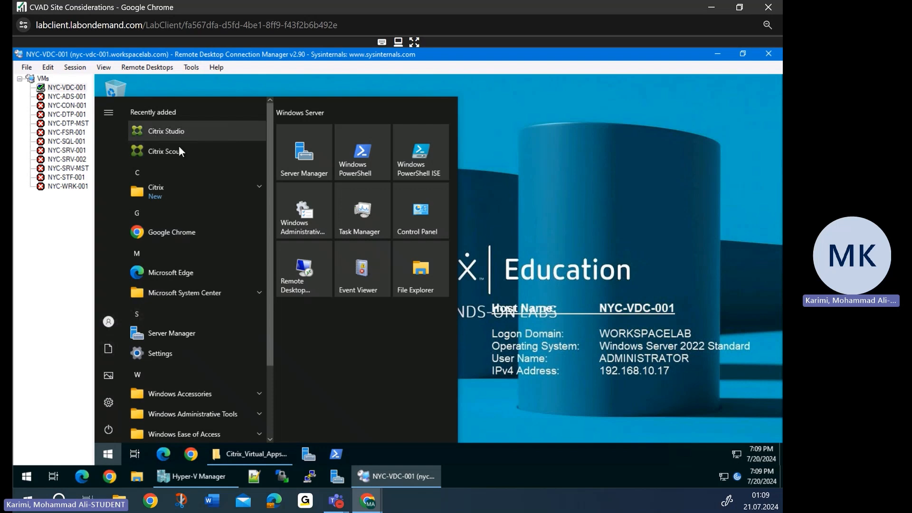
click(180, 189)
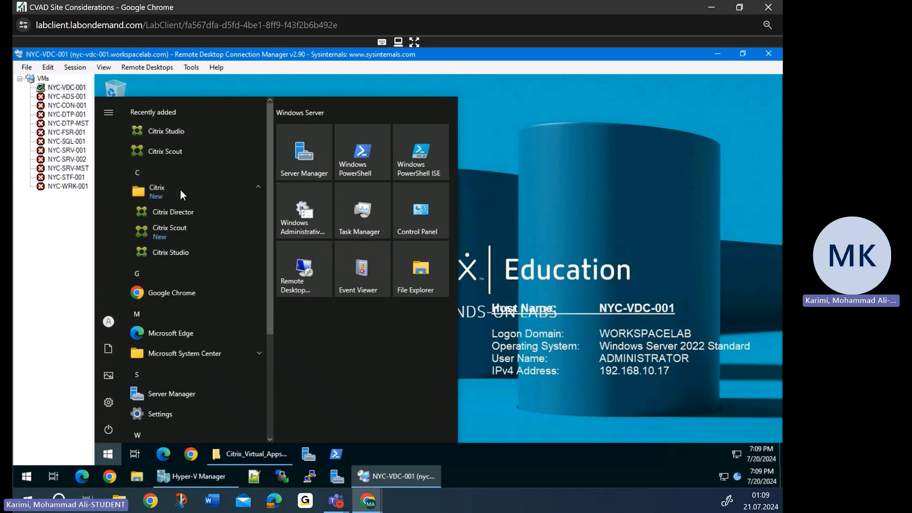
click(193, 253)
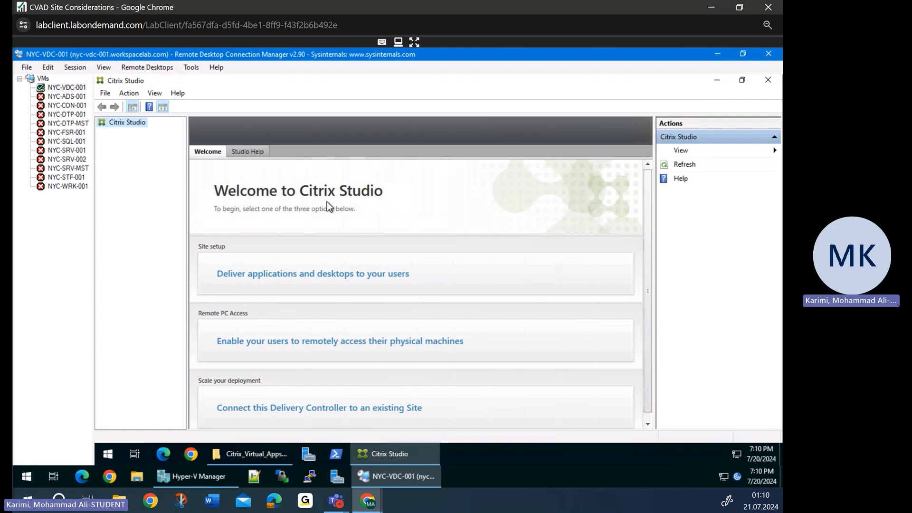
- Choose 'Deliver applications and desktops to your users' to launch the Site Setup wizard
scroll(414, 250, down, 1)
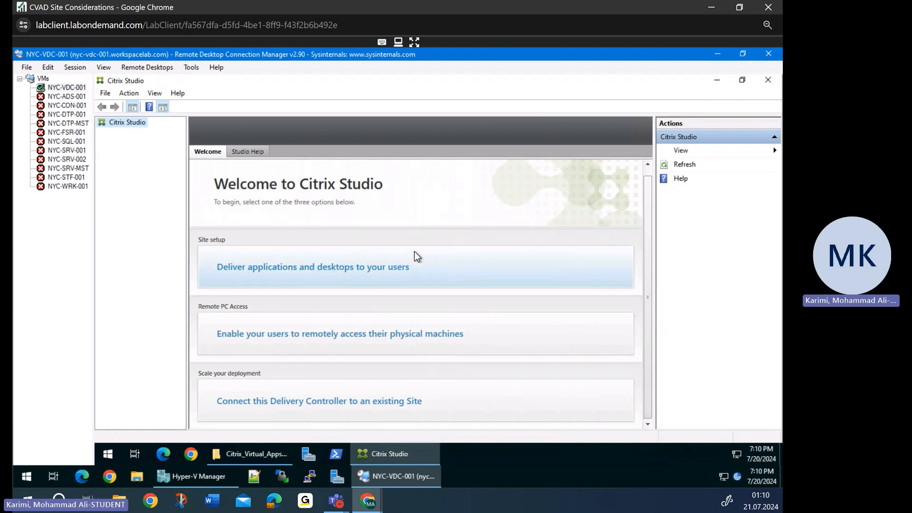
click(415, 252)
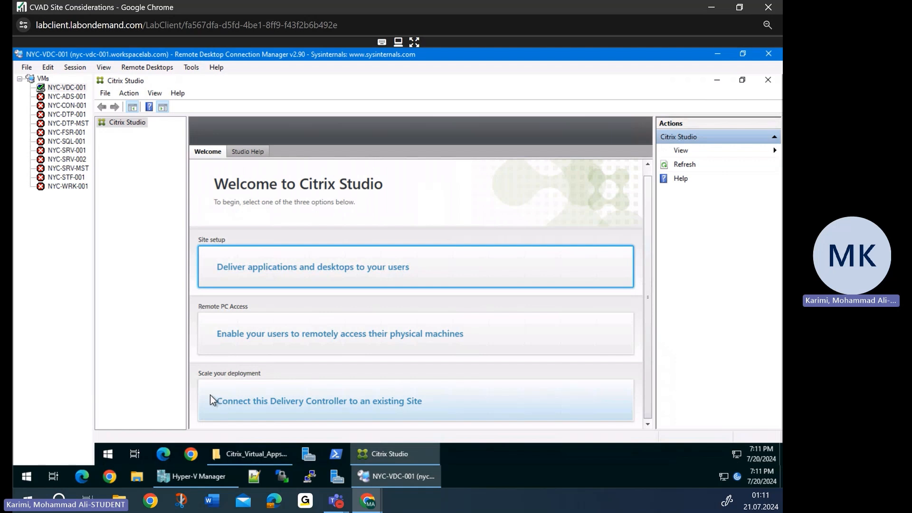
click(287, 270)
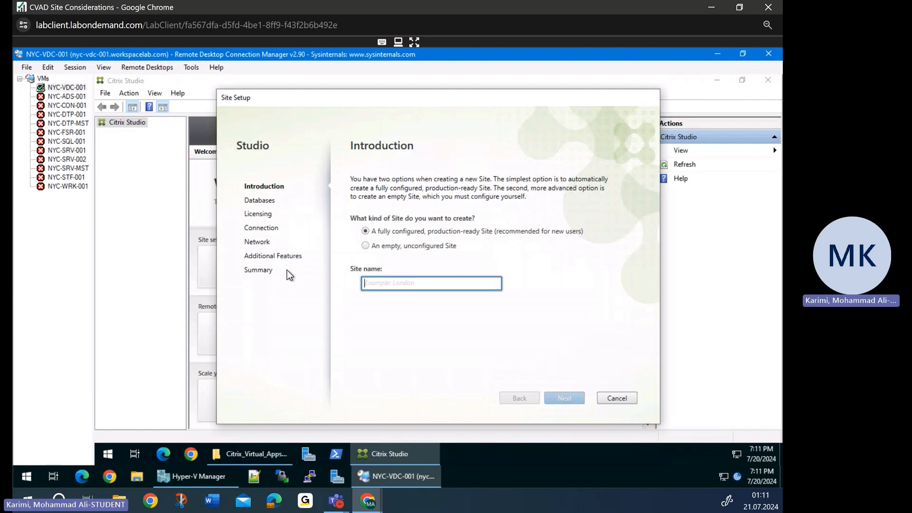
- Enter the site name SITE-NewYork, correcting the misspelled ending
text(S)
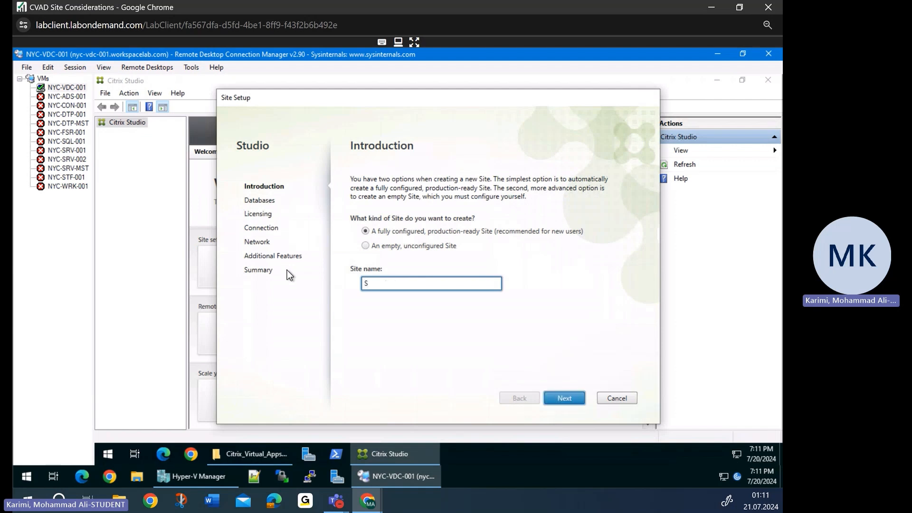
text(ITE-New)
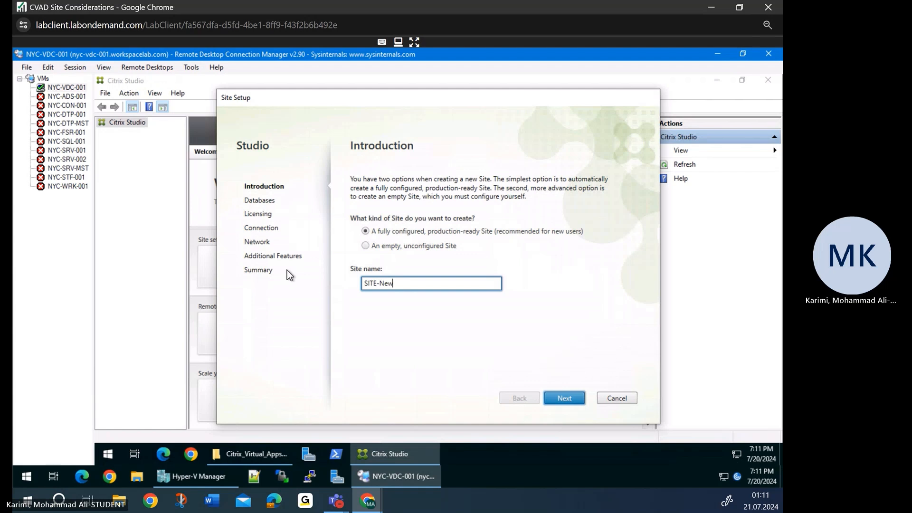
text(Yourk)
key(BackSpace)
key(BackSpace)
key(BackSpace)
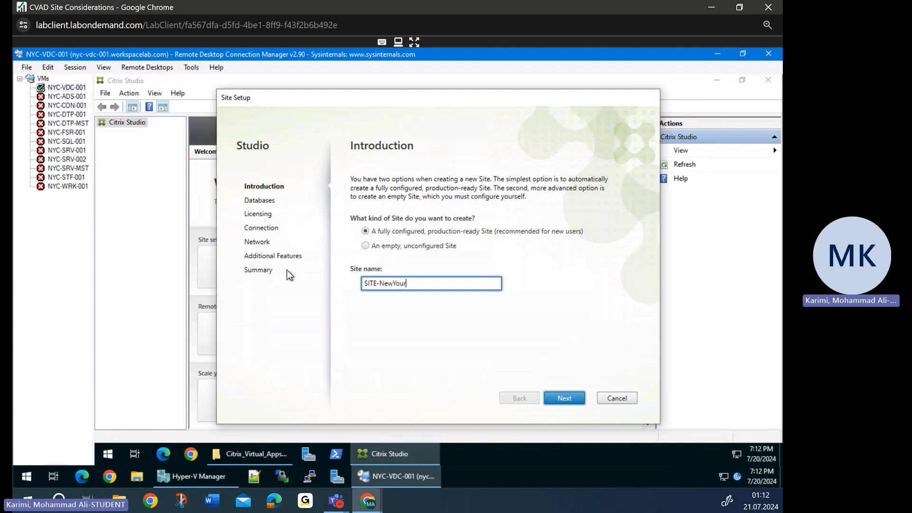
- Finish the site name and point Site, Monitoring and Logging databases to NYC-SQL-001.workspacelab.com
text(rk)
click(563, 397)
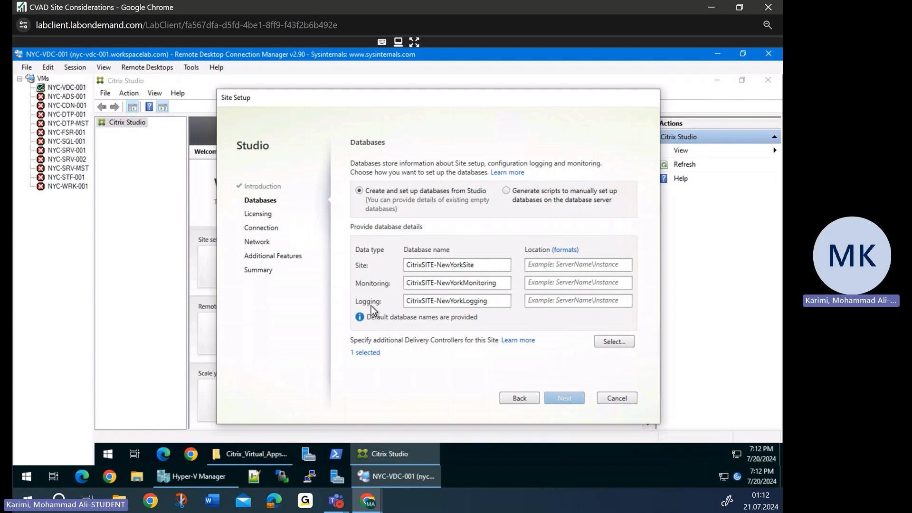
click(535, 269)
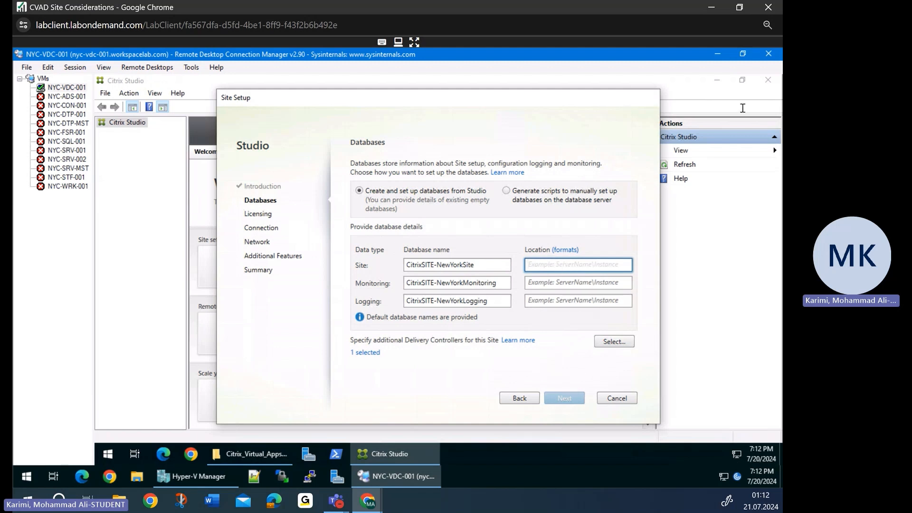
text(NYC-SQL-001.workspacelab.com)
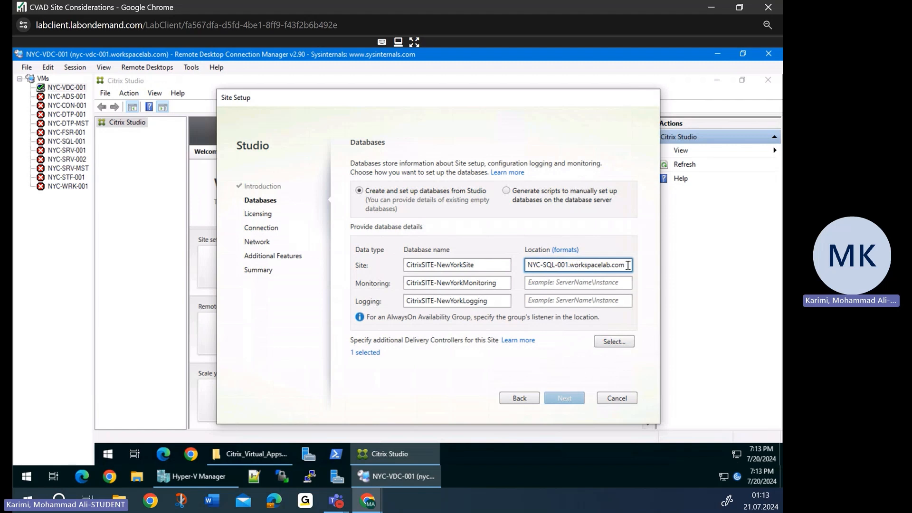
click(583, 285)
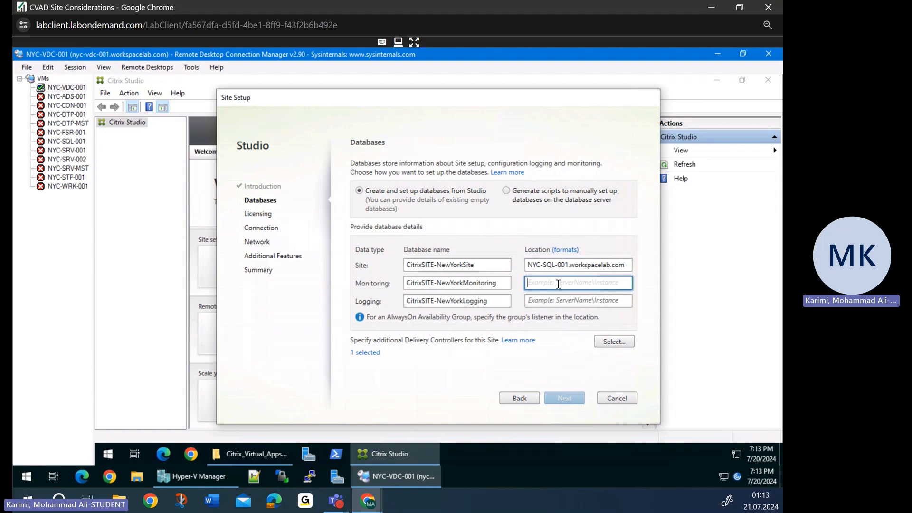
text(NYC-SQL-001.workspacelab.com)
click(565, 301)
text(NYC-SQL-001.workspacelab.com)
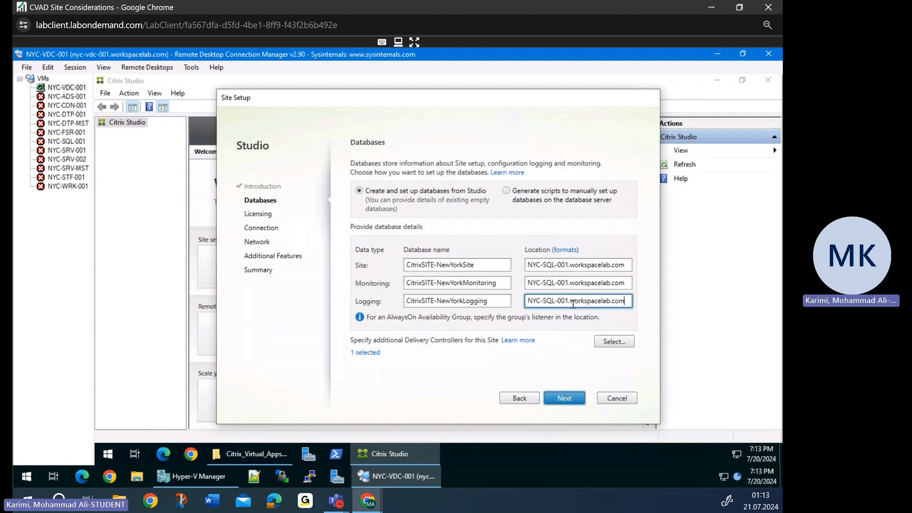
click(562, 402)
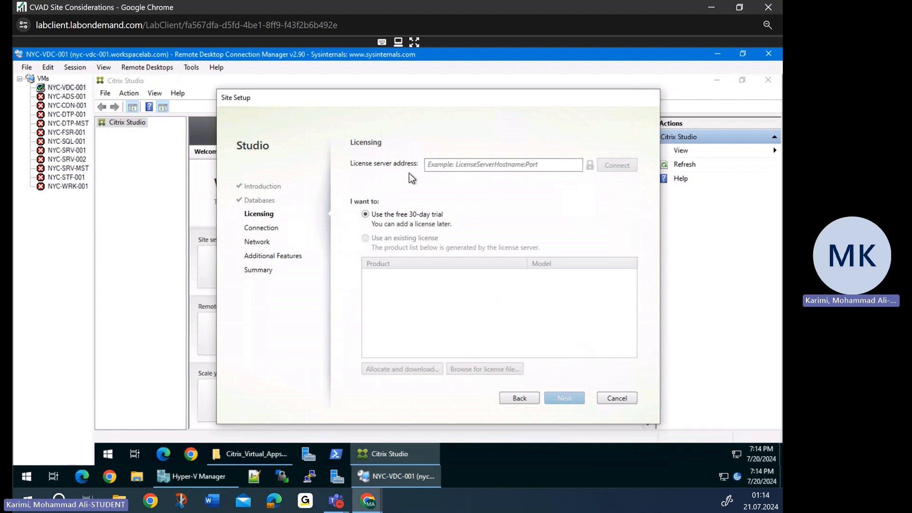
- Connect to license server NYC-FSR-001.workspacelab.com, trust its certificate, and keep the 30-day trial
click(429, 165)
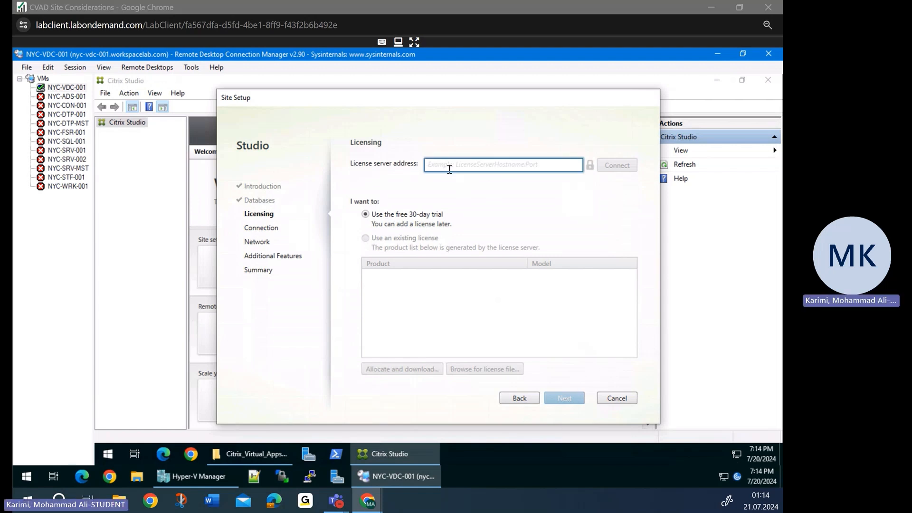
key(ctrl+v)
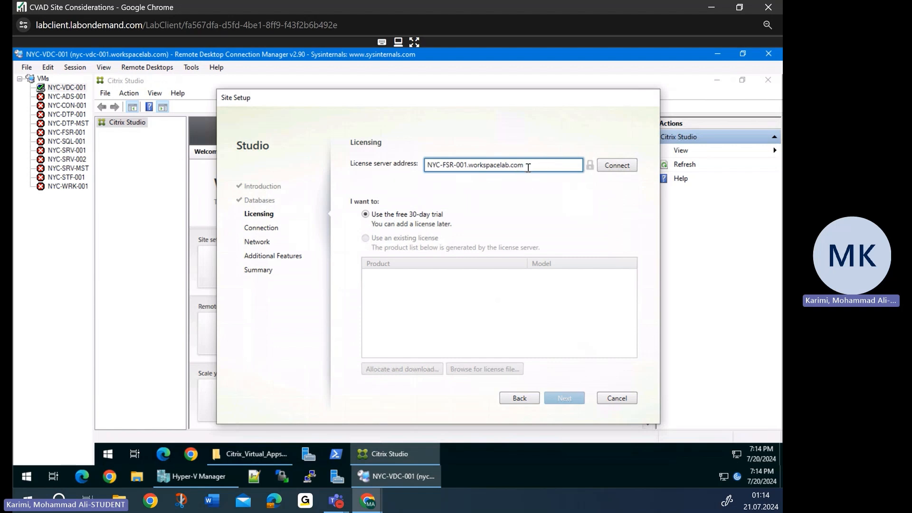
click(613, 166)
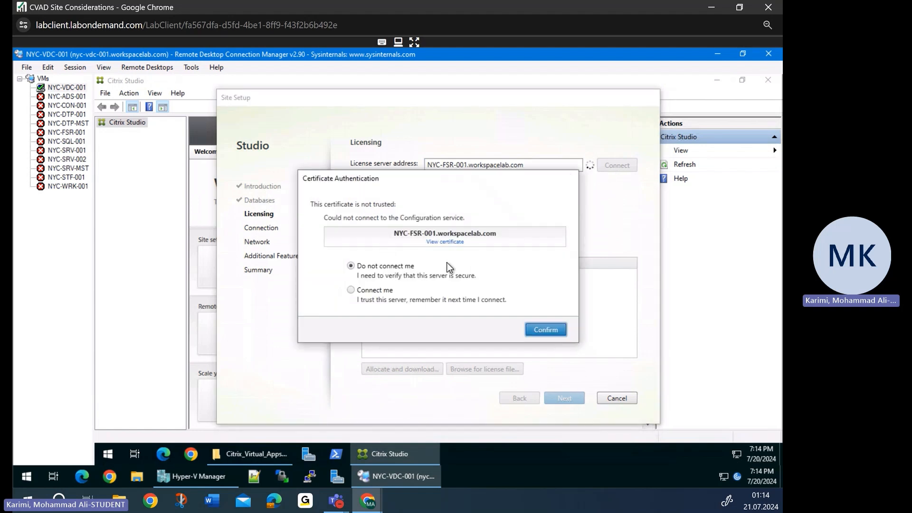
click(360, 291)
click(535, 329)
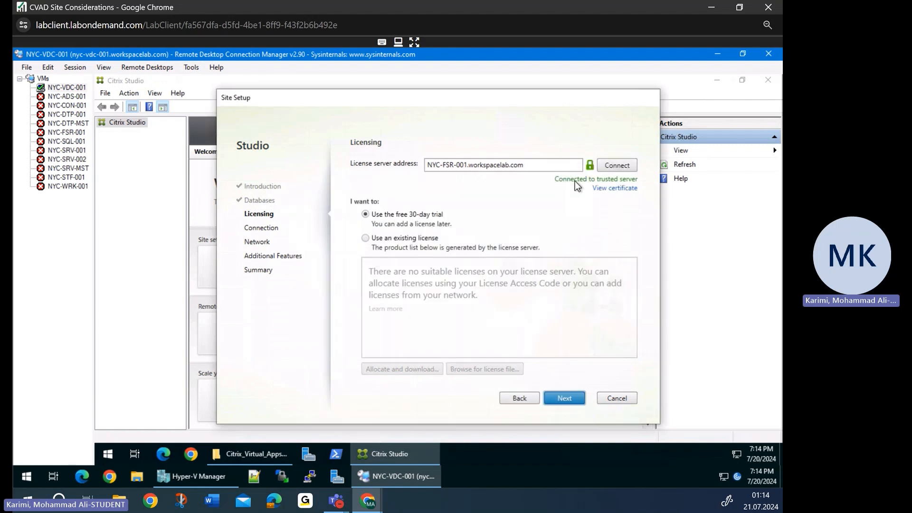
click(565, 398)
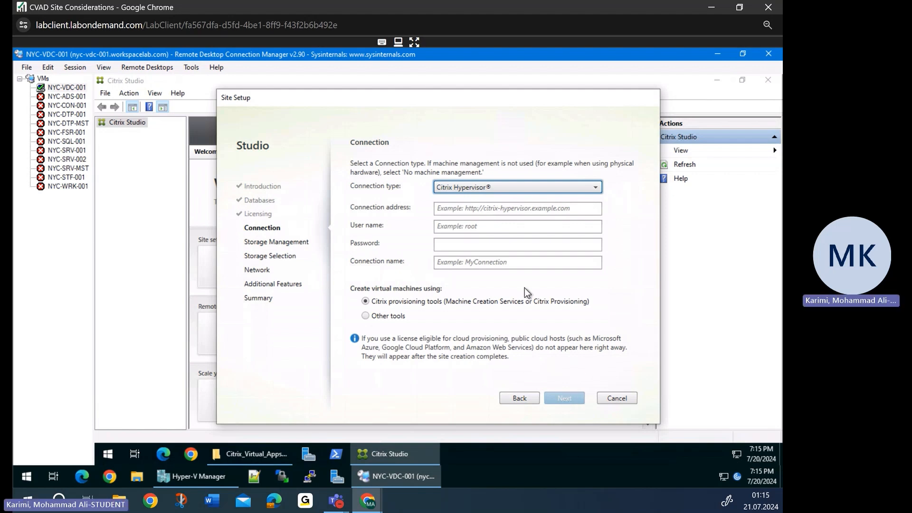
- Set the connection type to Microsoft System Center Virtual Machine Manager and enter the SCVMM admin user name
click(530, 188)
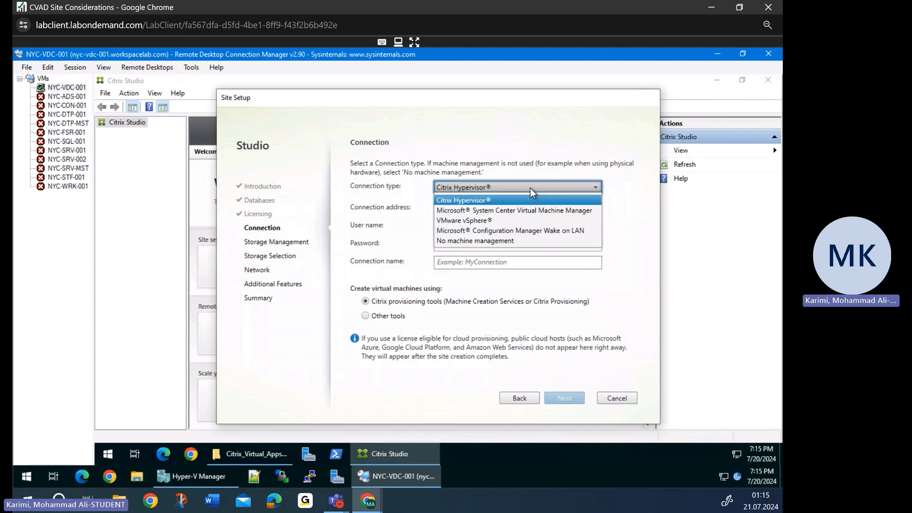
click(531, 211)
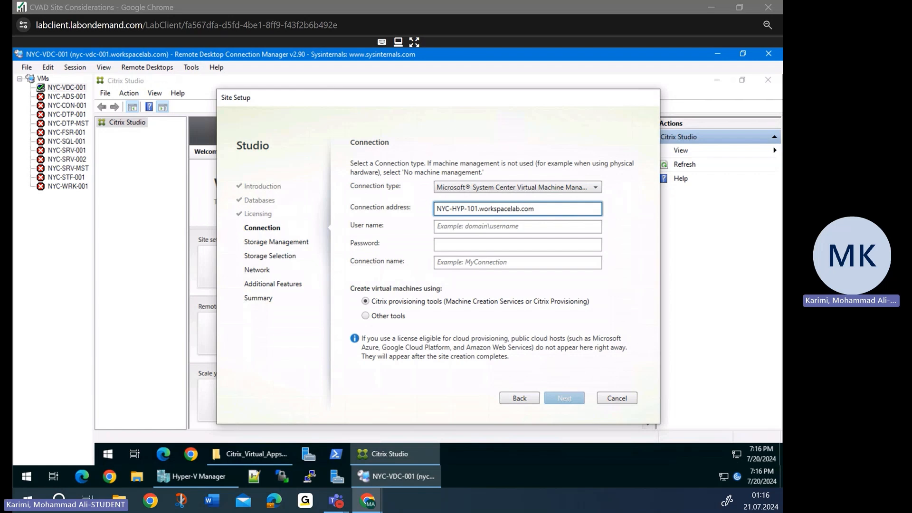
click(450, 227)
text(WORKSPACELAB\scvmmadmin)
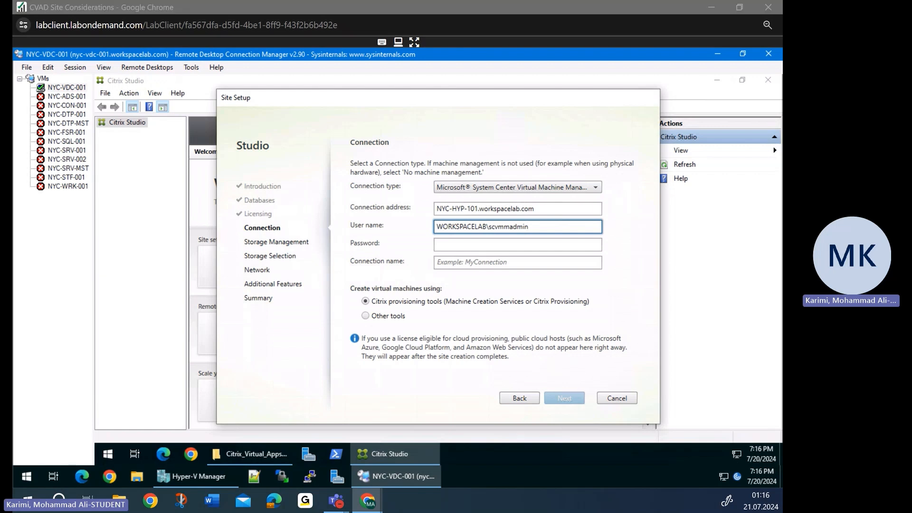
- Enter the account password and name the connection Hyper-V
click(440, 244)
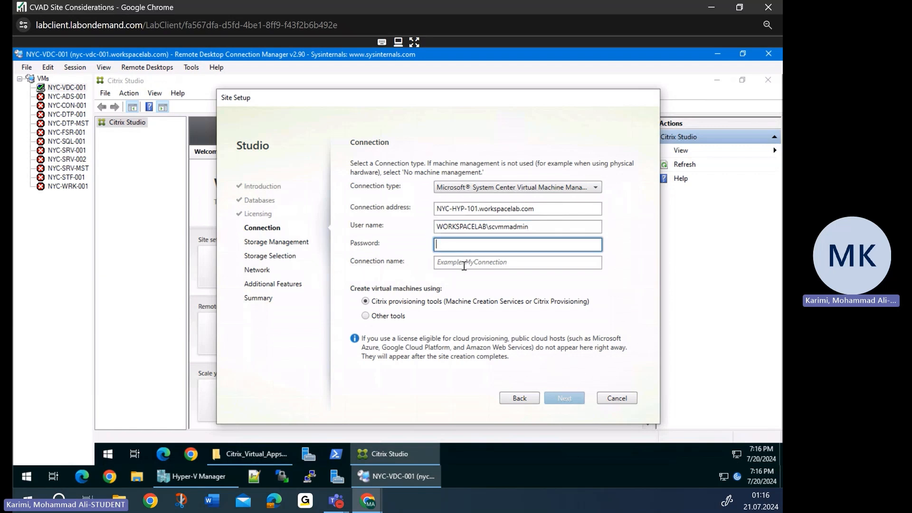
text(Password1)
click(461, 263)
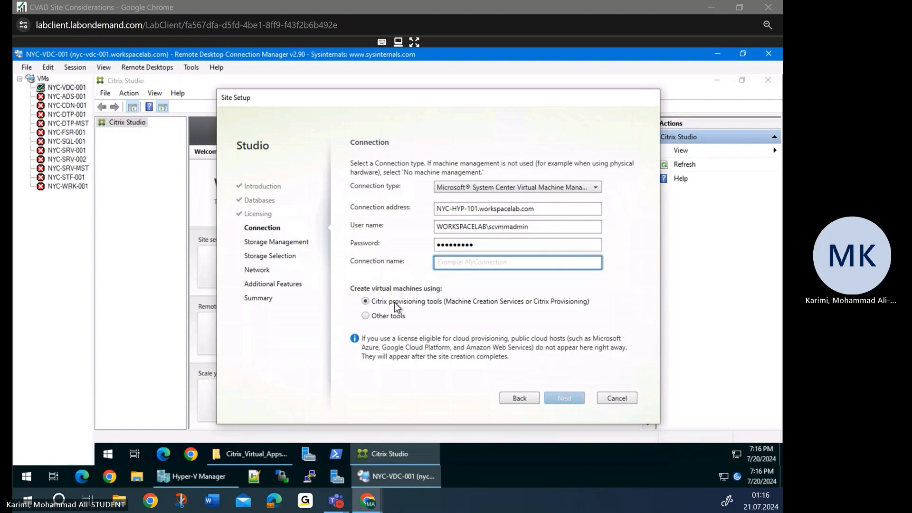
click(445, 263)
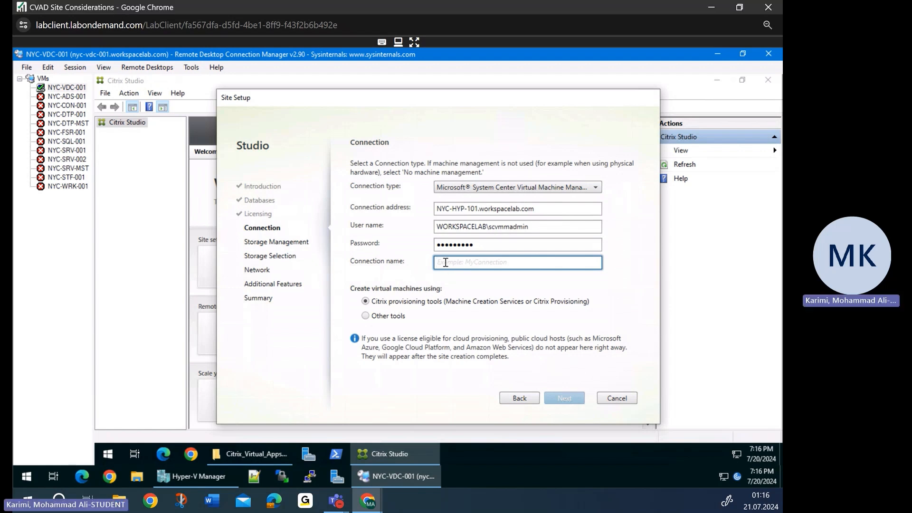
text(Hyper-V)
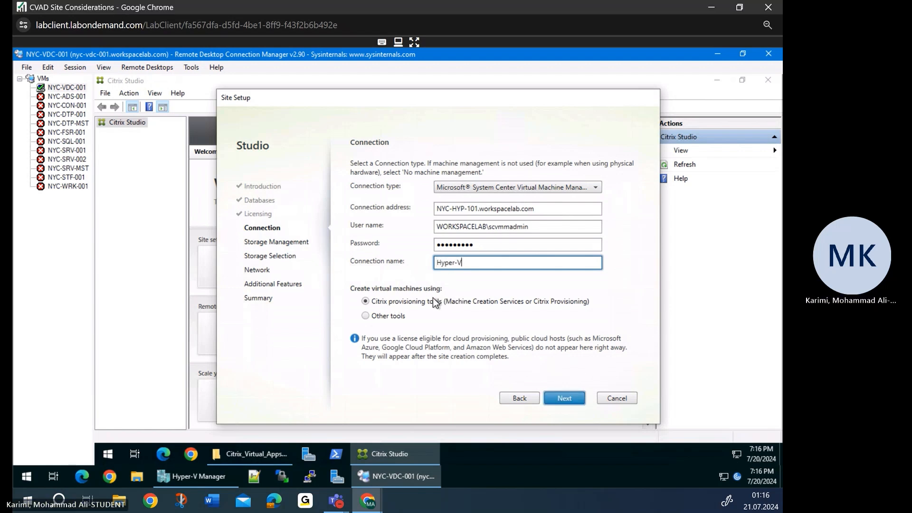
click(567, 397)
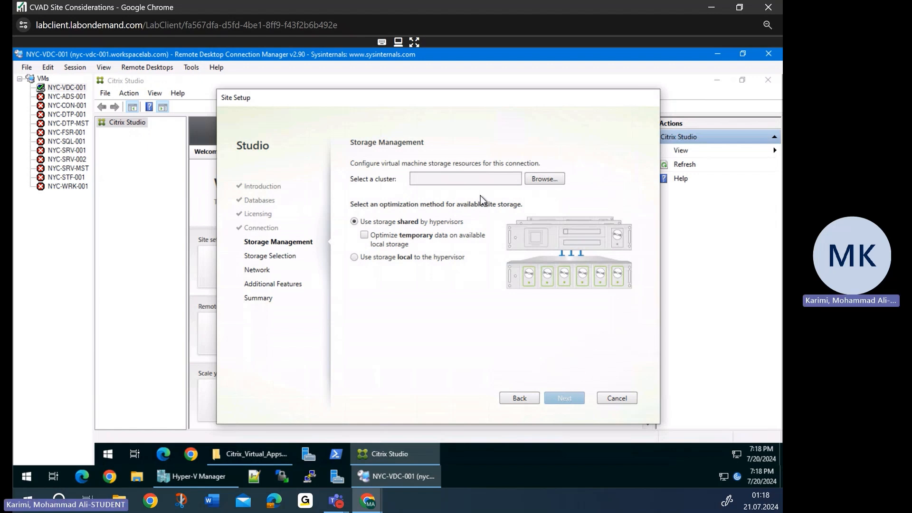
- Select the NYC-HYP-101 cluster and use storage local to the hypervisor
click(542, 179)
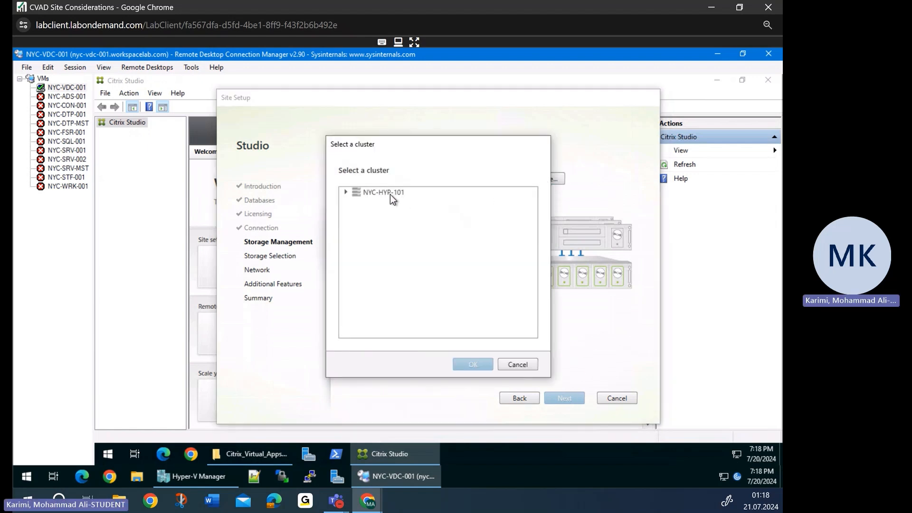
click(371, 193)
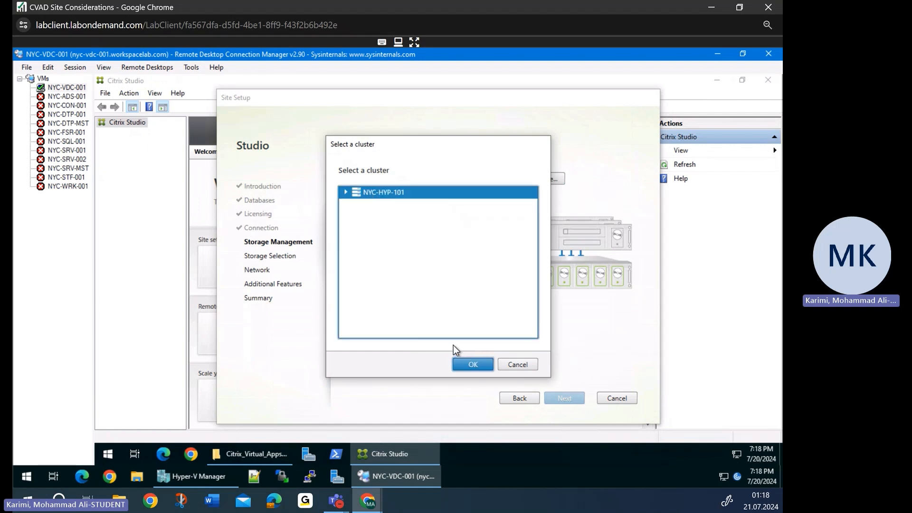
click(468, 365)
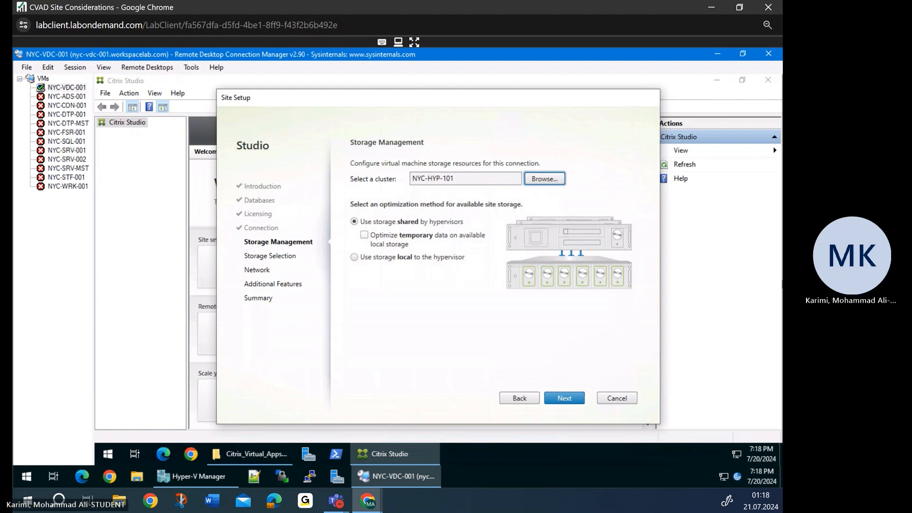
click(385, 258)
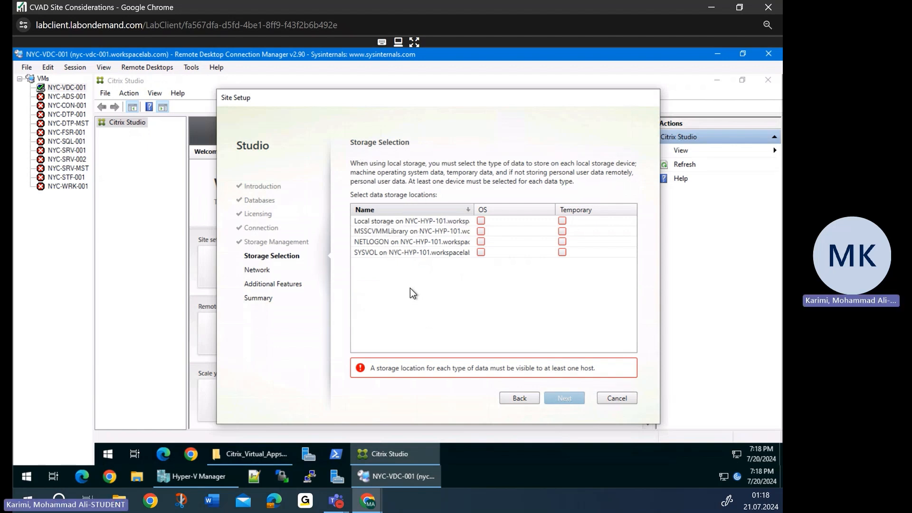
- Tick OS and Temporary data for the NYC-HYP-101 local storage
click(481, 221)
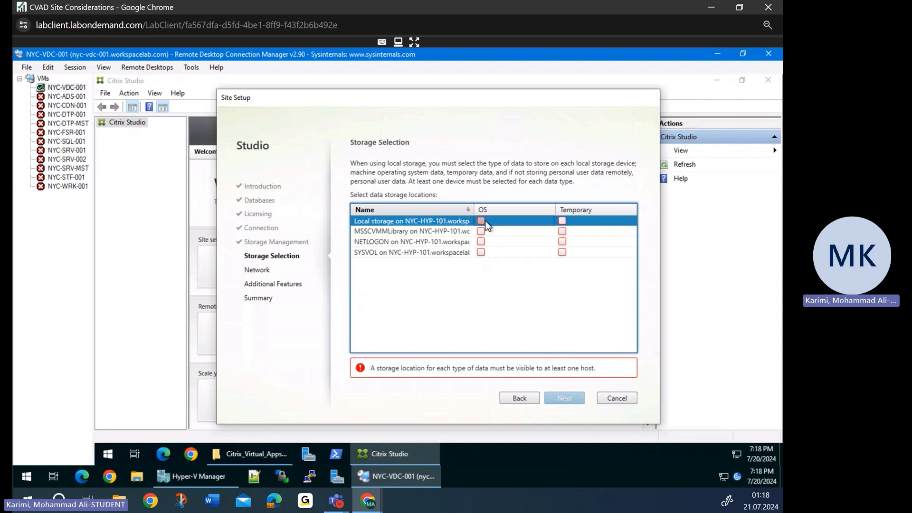
click(564, 221)
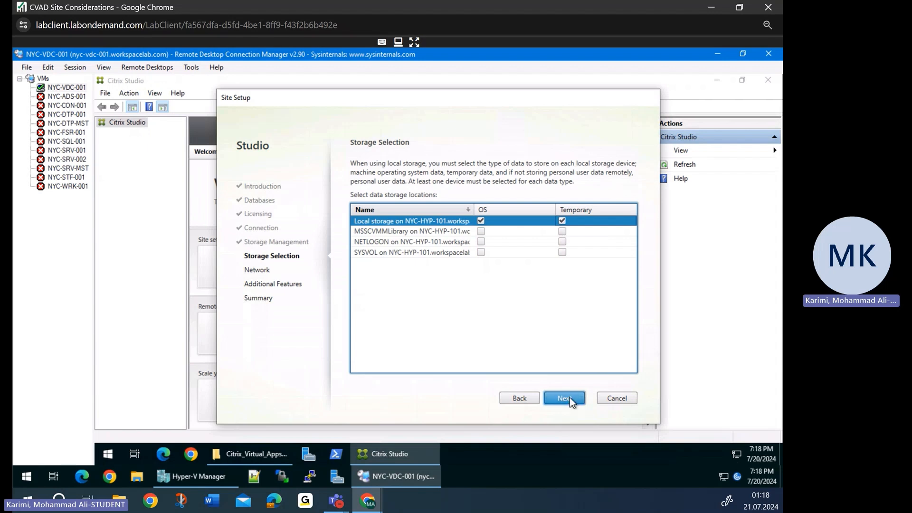
click(569, 397)
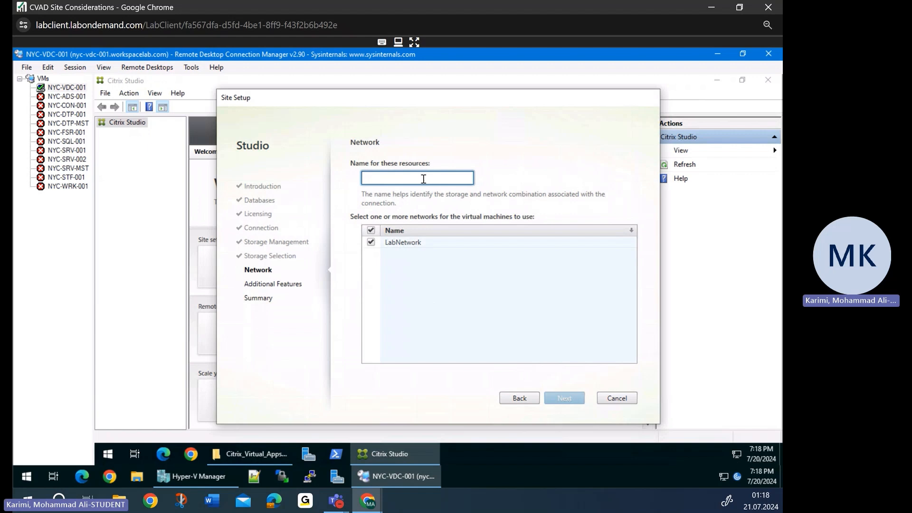
- Name the resources 'Internal' with LabNetwork kept selected
text(Internal)
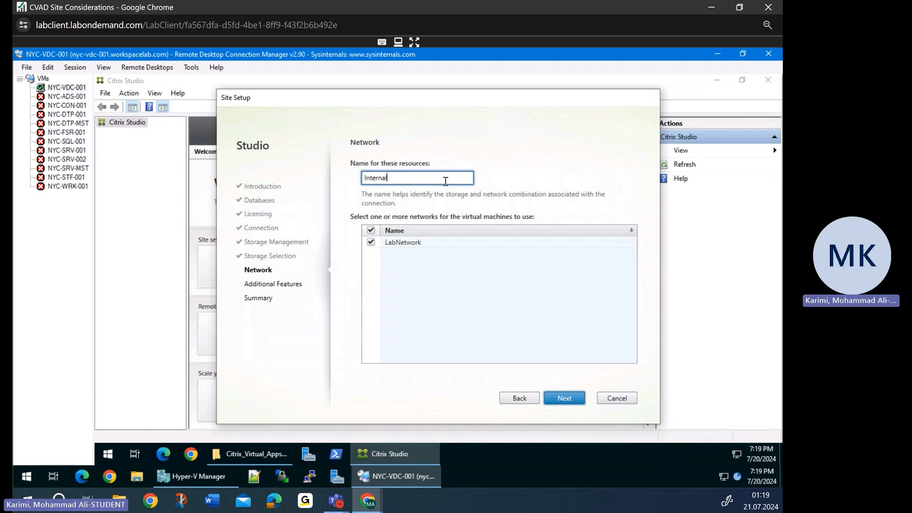
click(570, 402)
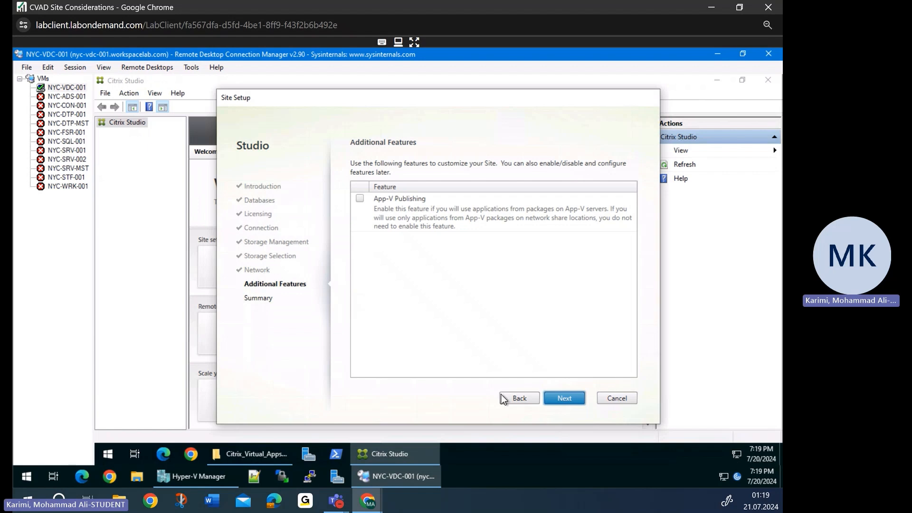
- Skip Additional Features, review the Summary, and finish creating site SITE-NewYork
click(568, 396)
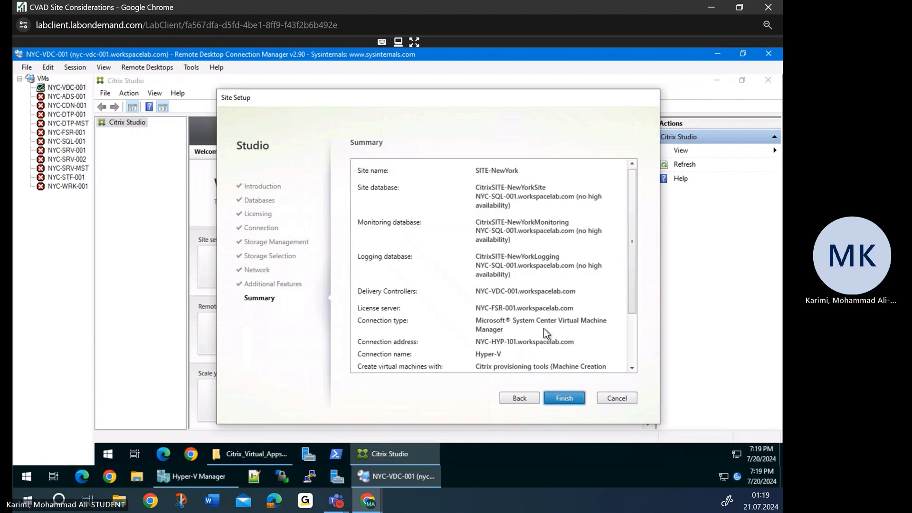
scroll(533, 279, down, 2)
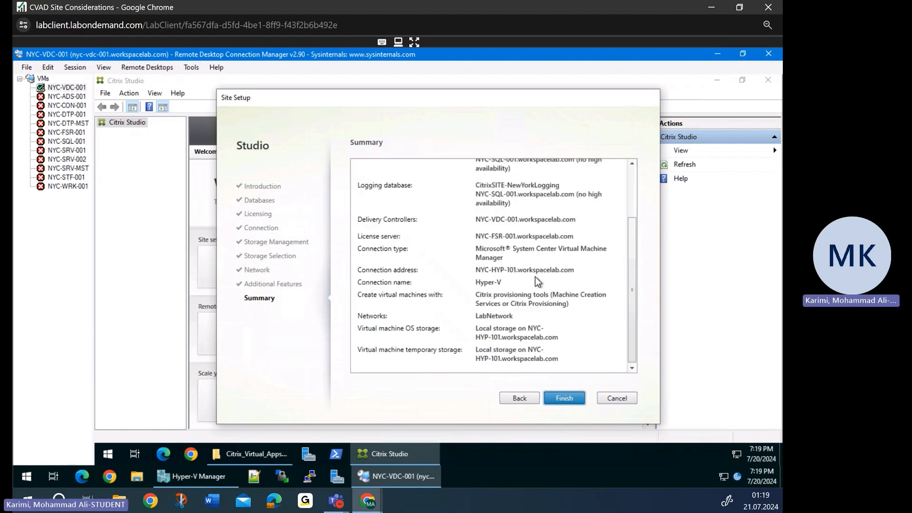
click(560, 398)
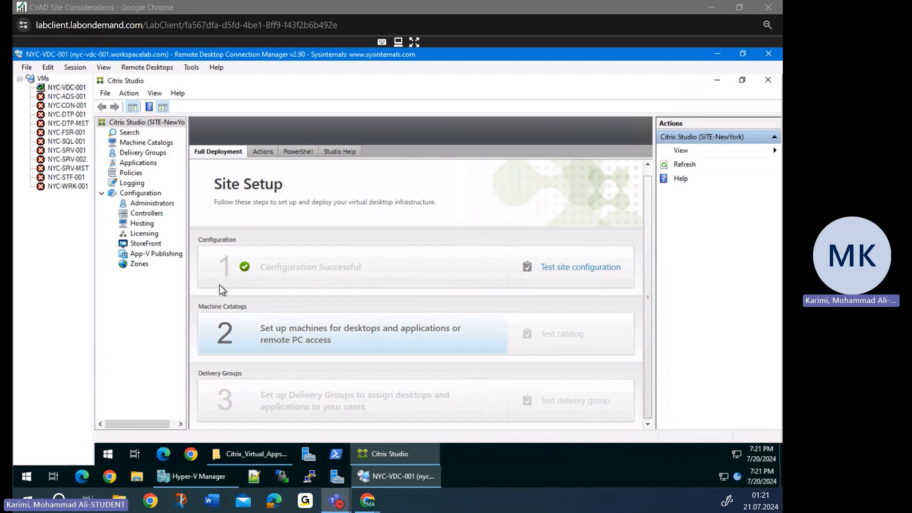
- Cancel the Machine Catalog setup, then view the Machine Catalogs and Delivery Groups nodes
click(311, 344)
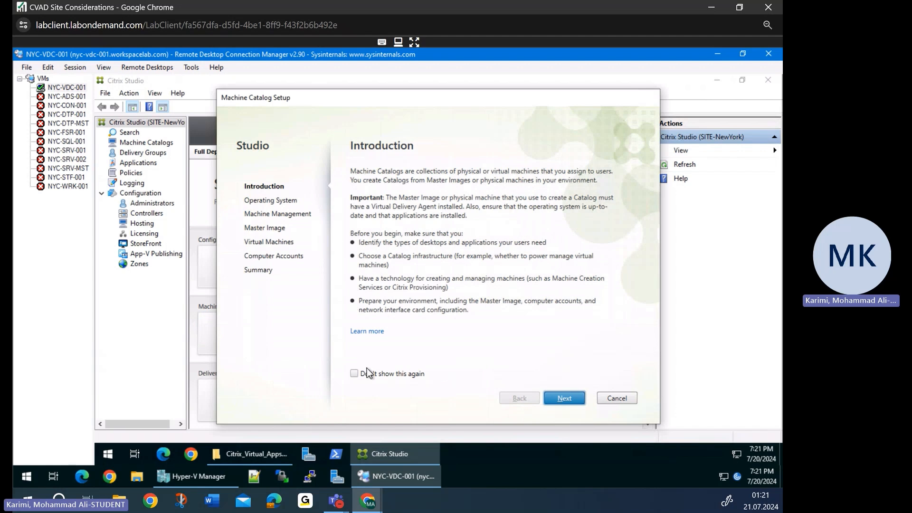
click(616, 398)
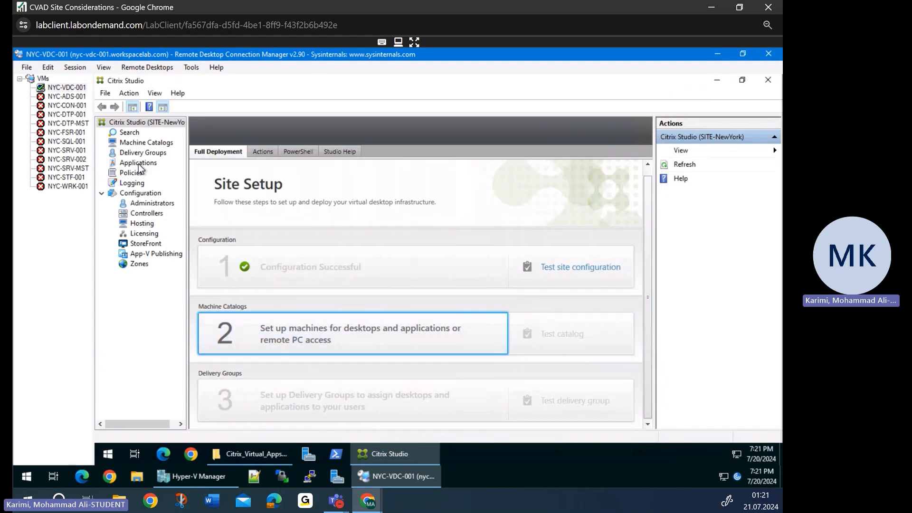
click(135, 143)
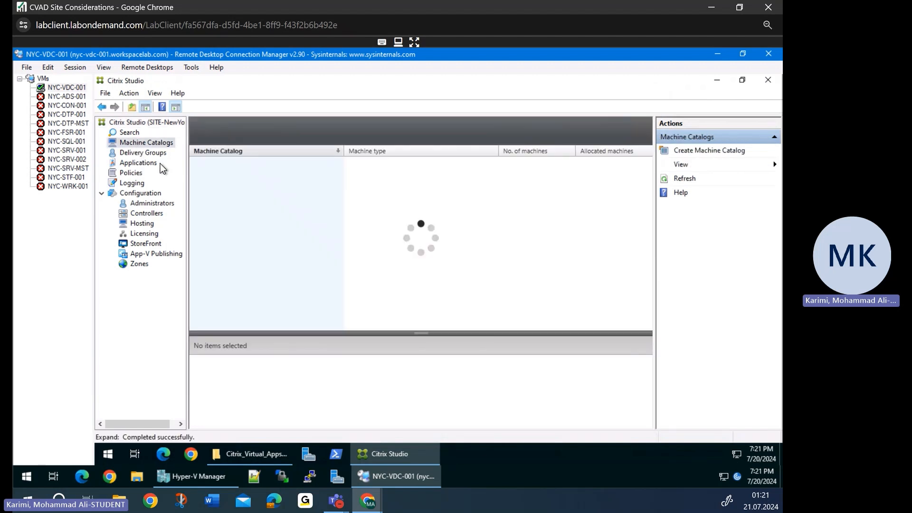
click(142, 154)
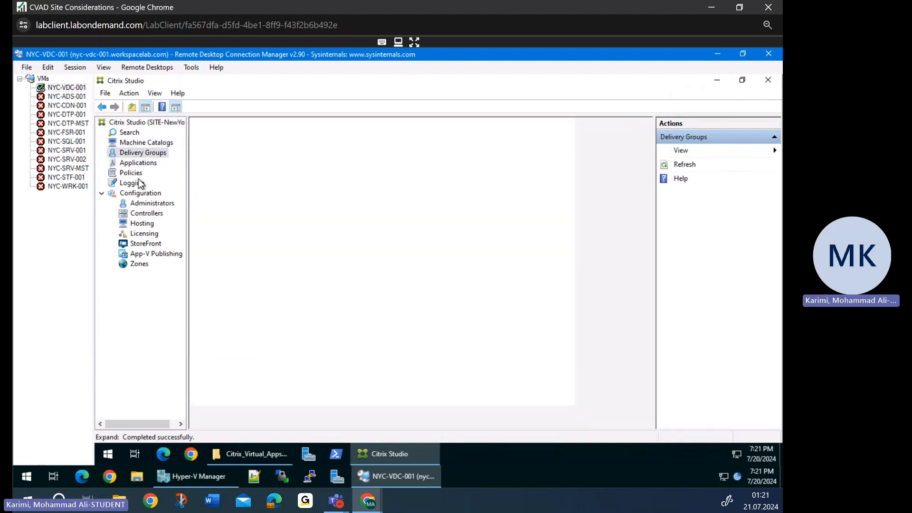
- Browse the Applications, Policies, Logging, Administrators and Controllers nodes of SITE-NewYork
click(137, 164)
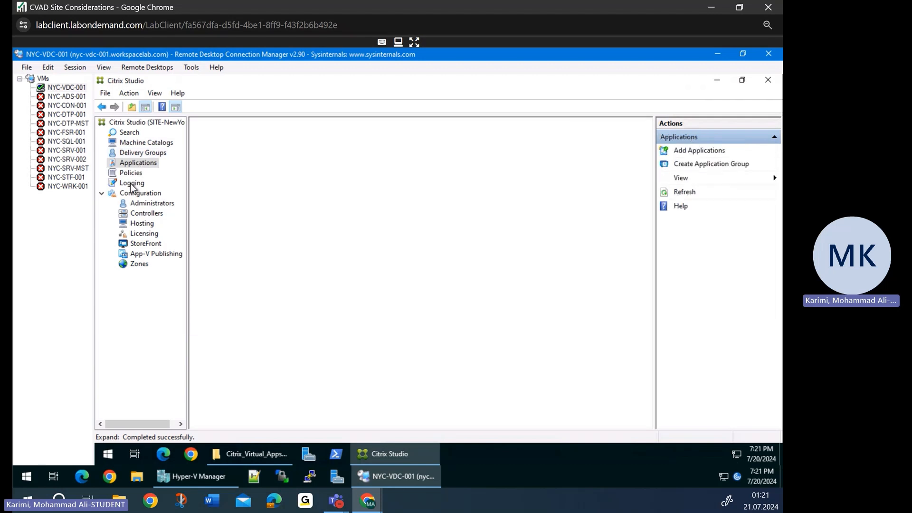
click(133, 173)
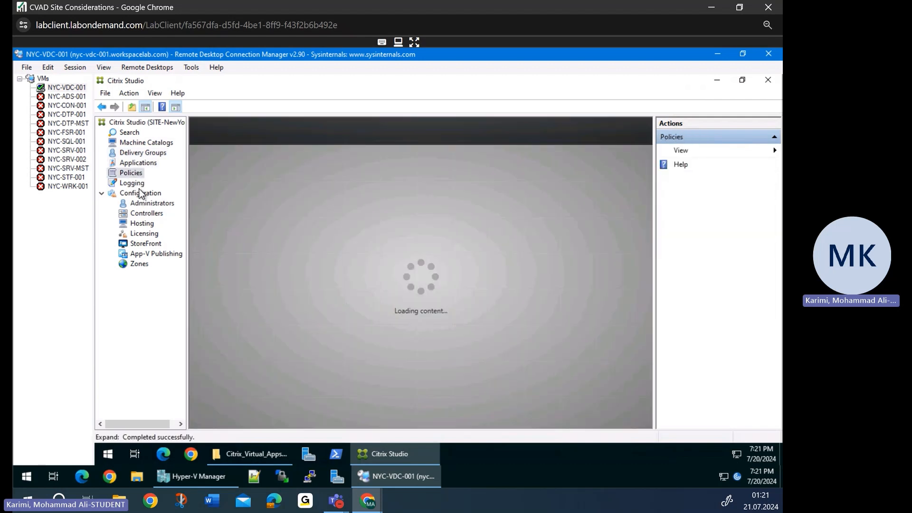
click(136, 183)
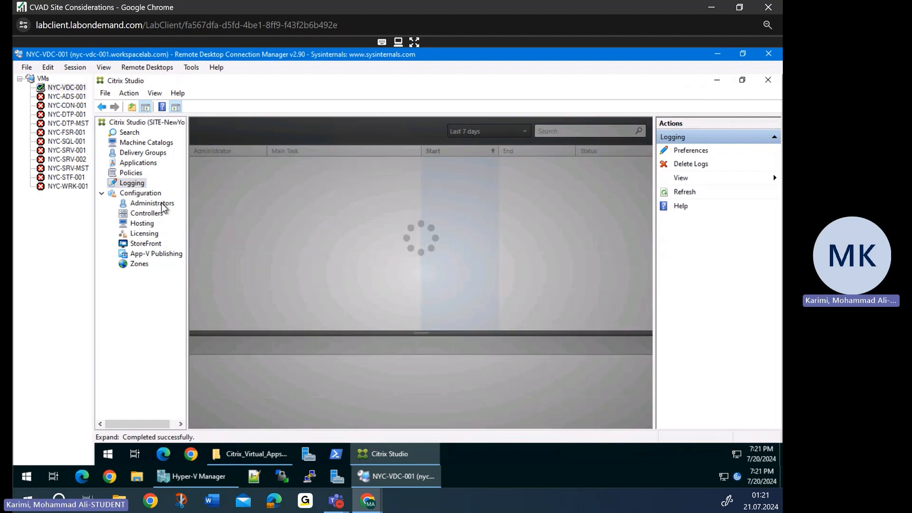
click(160, 203)
click(156, 214)
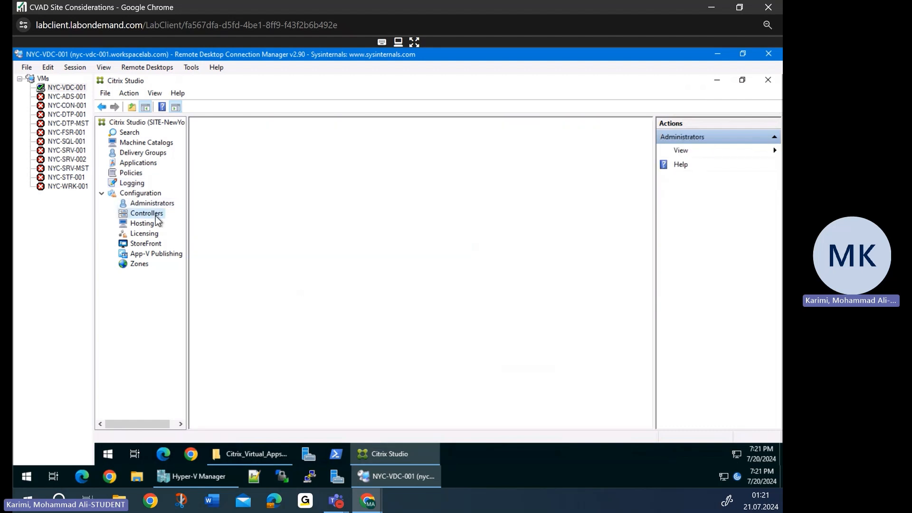